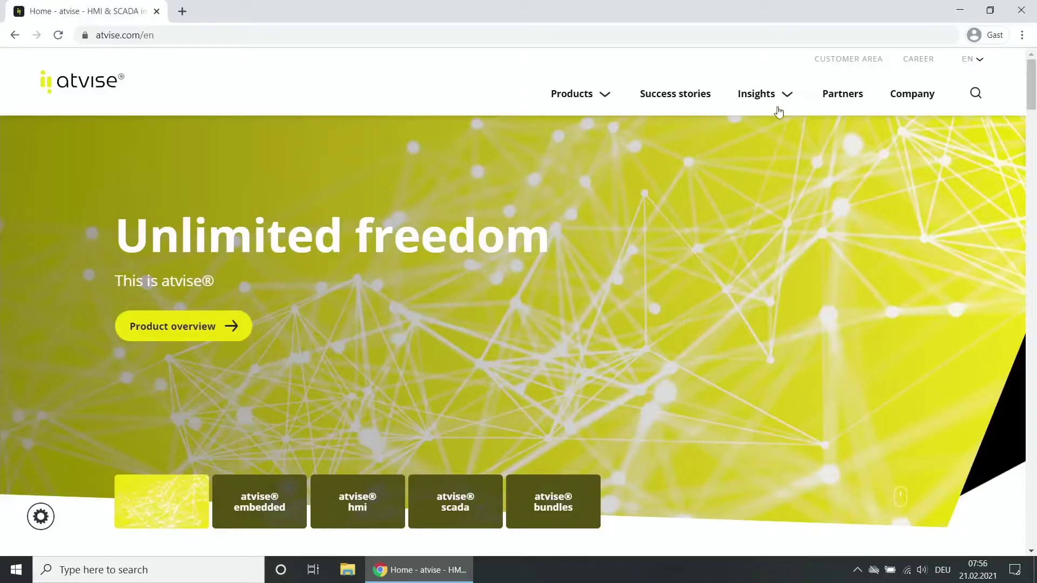
- Sign in to the atvise customer area with the account username and password
{"action": "left_click", "coordinate": [838, 66]}
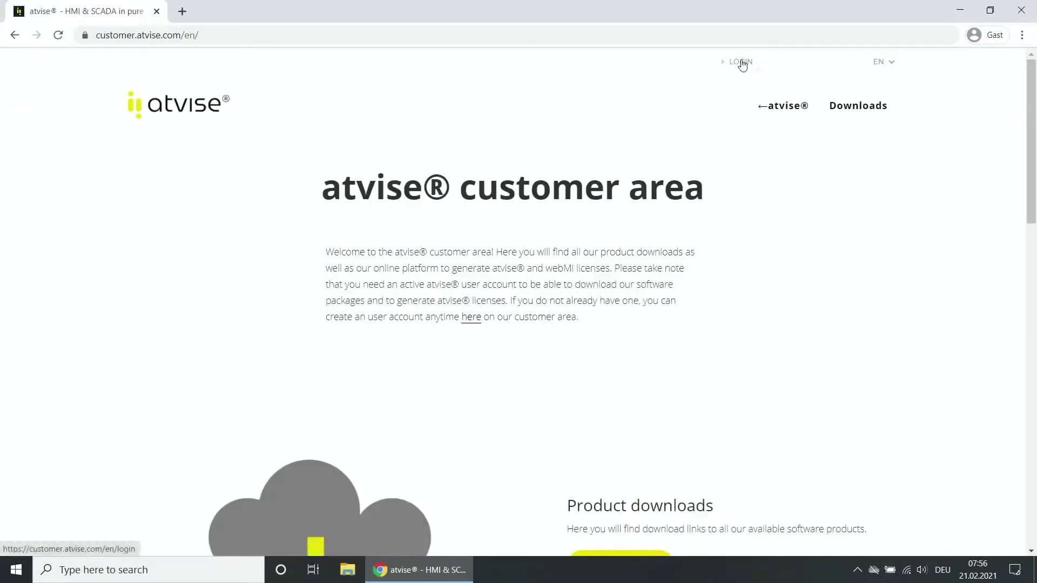
{"action": "left_click", "coordinate": [743, 62]}
{"action": "type", "text": "username"}
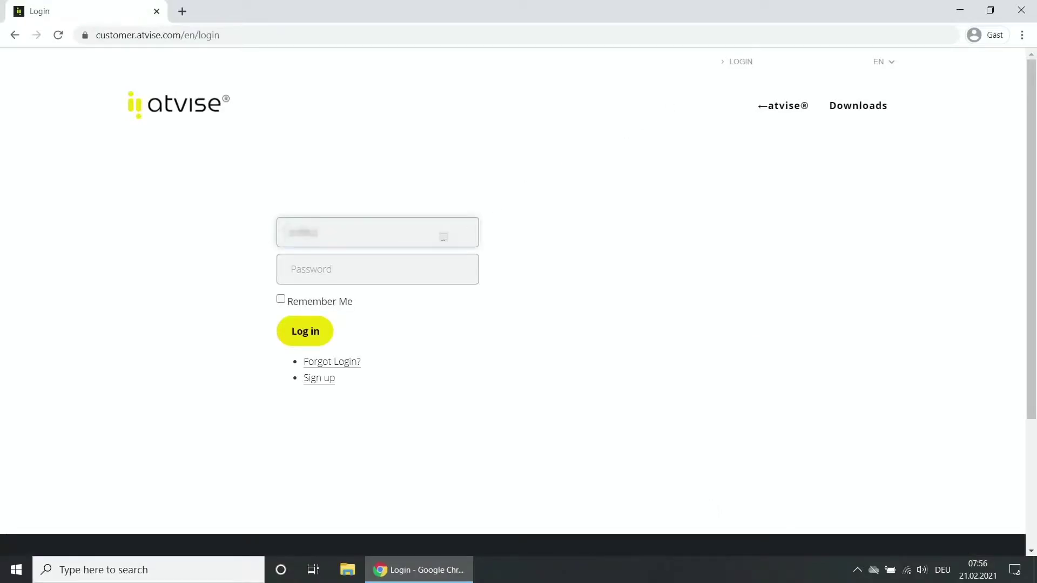
{"action": "key", "text": "Tab"}
{"action": "type", "text": "password"}
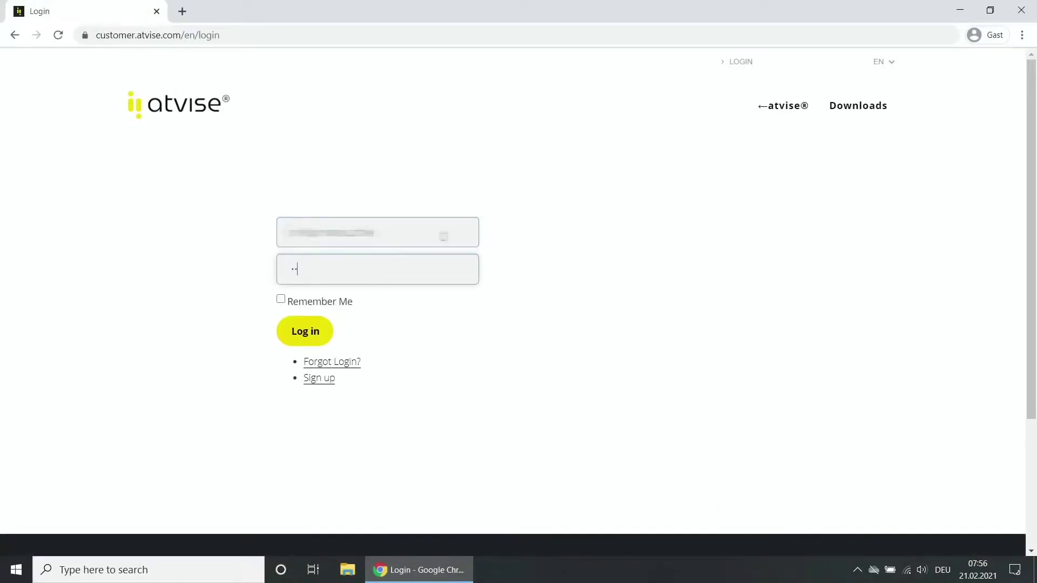
{"action": "left_click", "coordinate": [306, 331]}
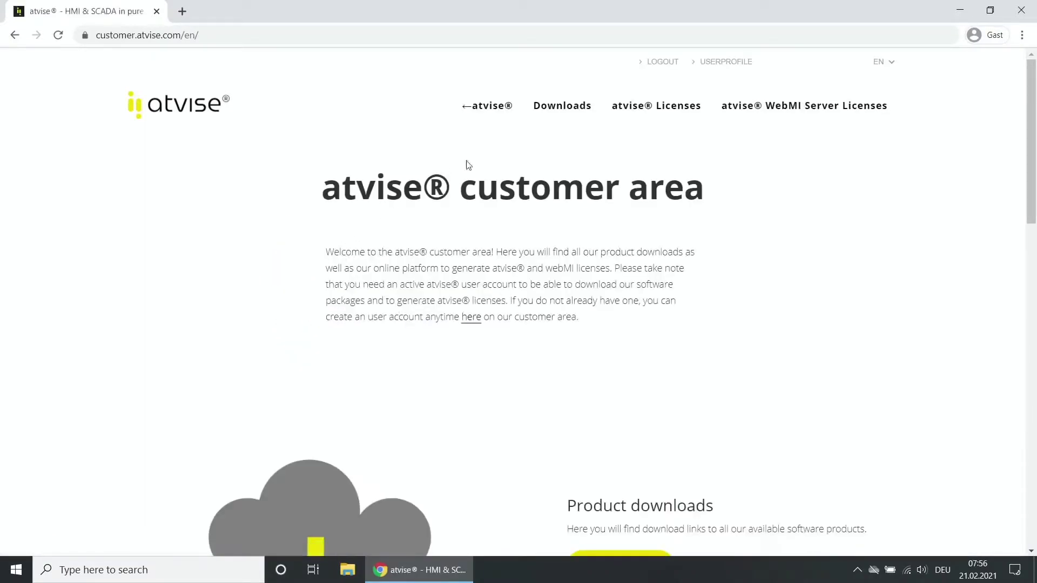
- Download atvise-3.5.1-win_x64.exe, the Windows 64-bit installer, from the atvise 3.5 downloads
{"action": "left_click", "coordinate": [564, 115]}
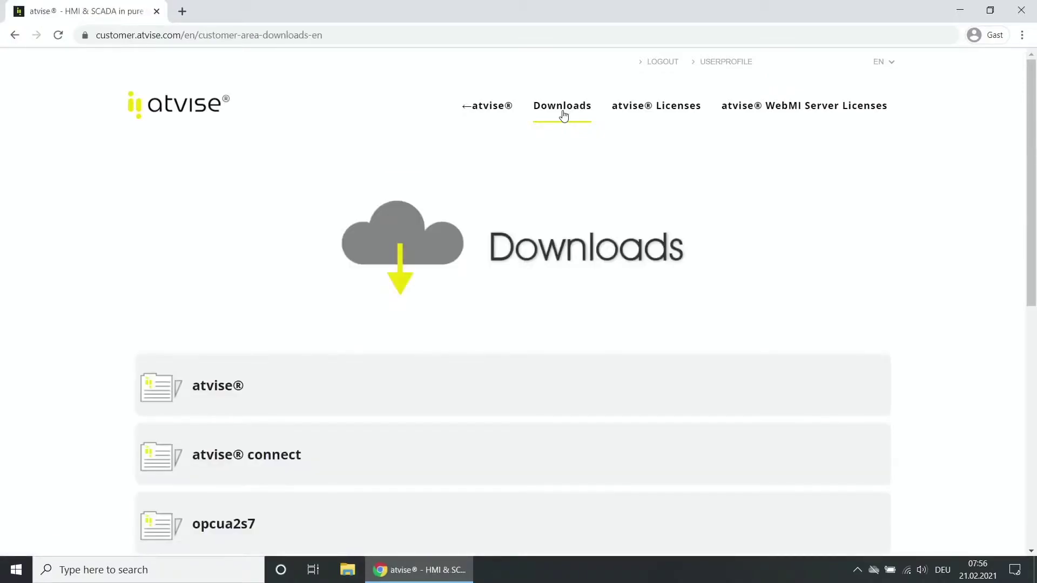
{"action": "left_click", "coordinate": [232, 391]}
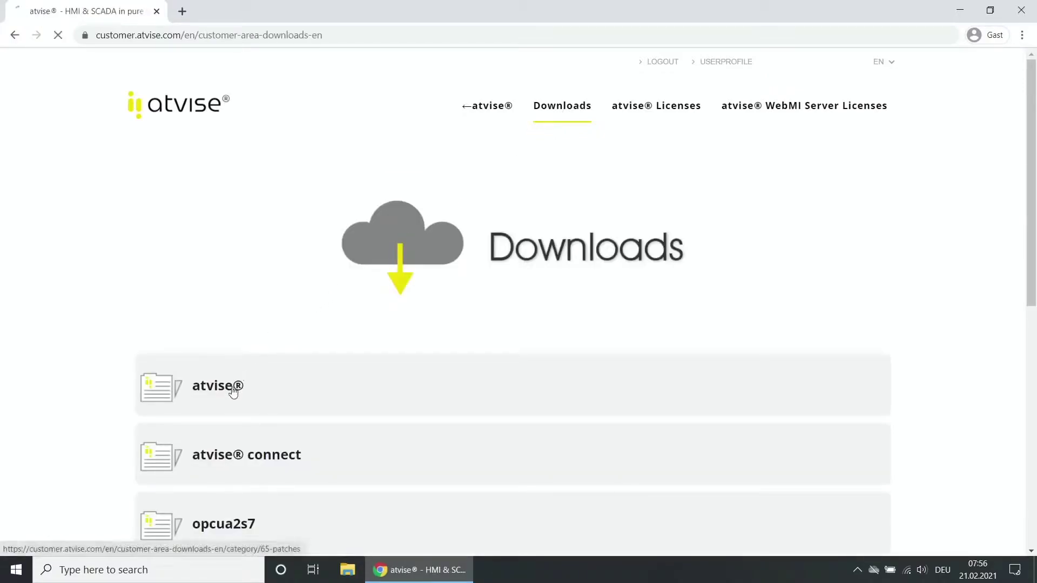
{"action": "left_click", "coordinate": [233, 391]}
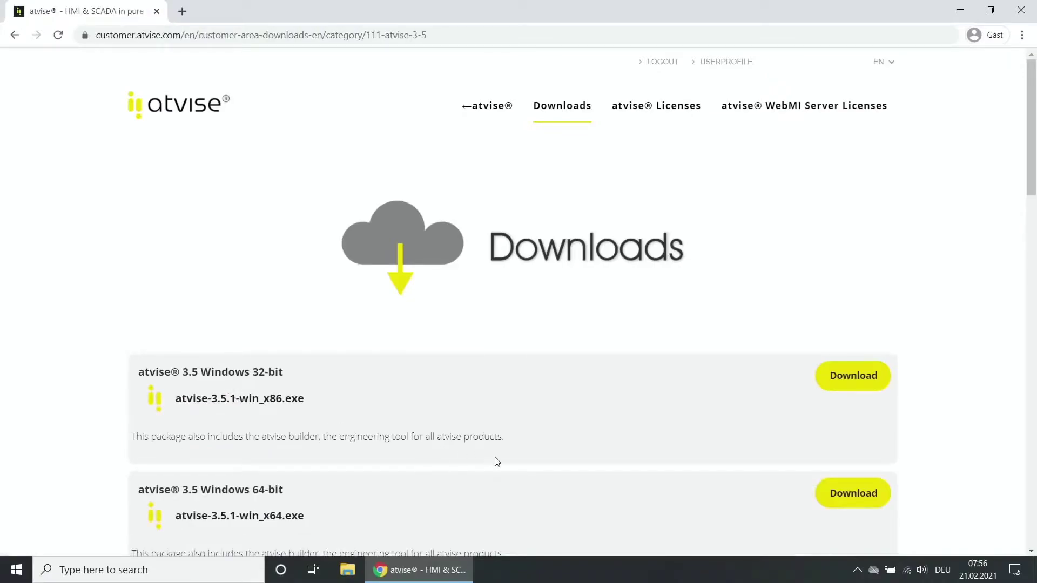
{"action": "left_click", "coordinate": [848, 502]}
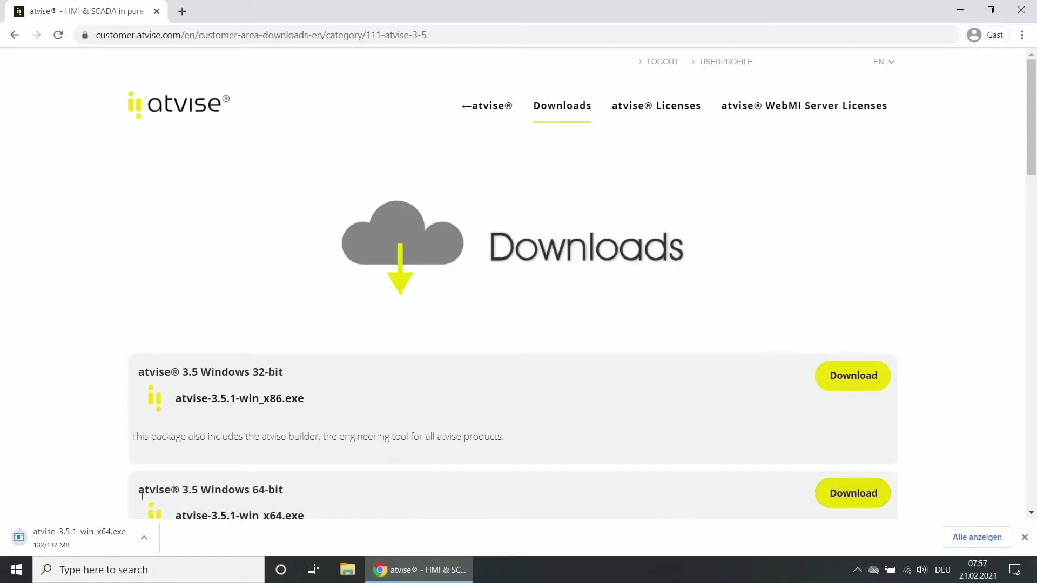
- Run the downloaded installer, accept the license and install to C:\Program Files\atvise with default shortcuts
{"action": "left_click", "coordinate": [56, 539]}
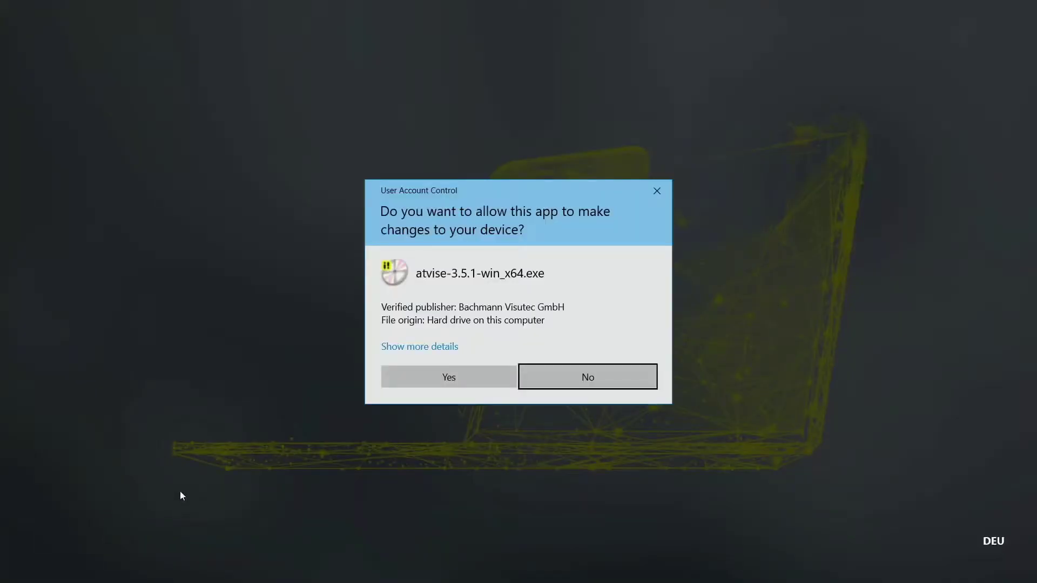
{"action": "left_click", "coordinate": [437, 381]}
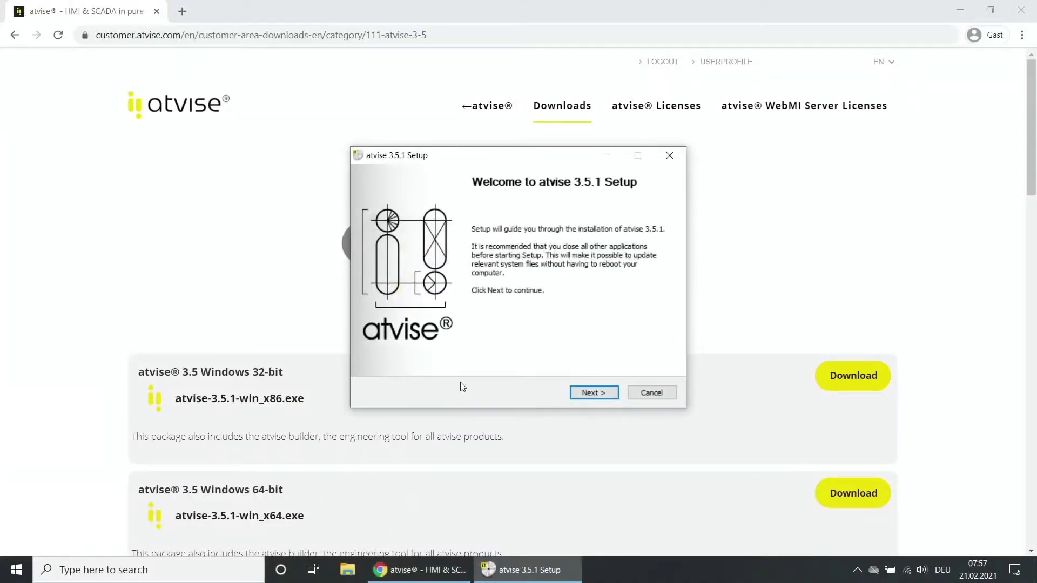
{"action": "left_click", "coordinate": [590, 393]}
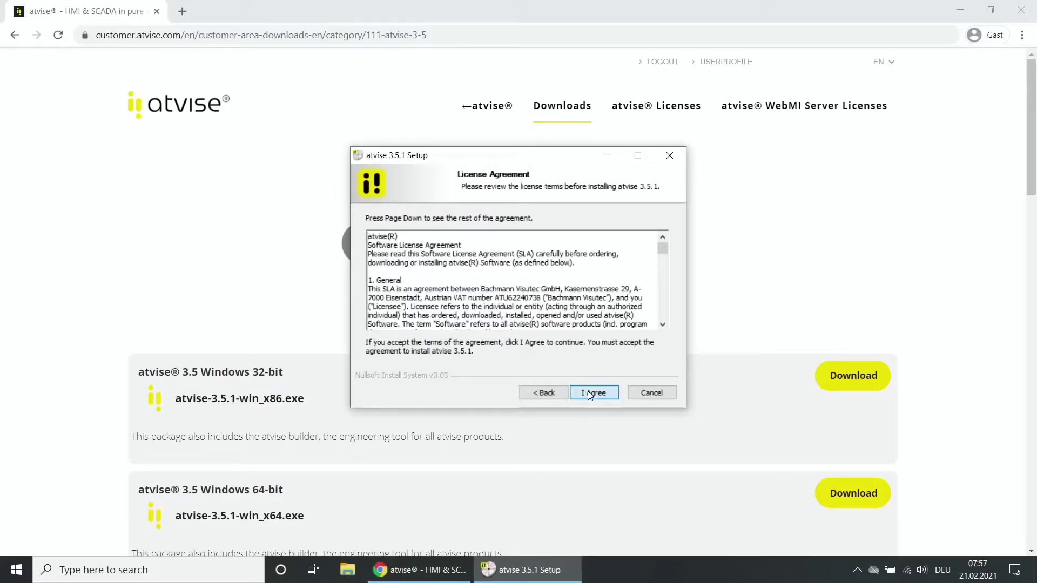
{"action": "left_click", "coordinate": [588, 393]}
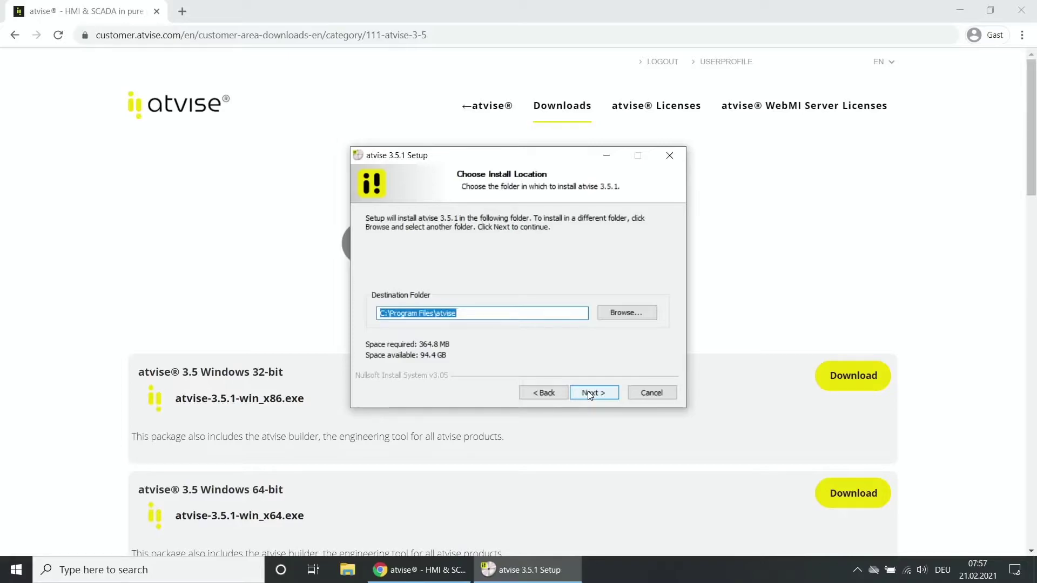
{"action": "left_click", "coordinate": [588, 391]}
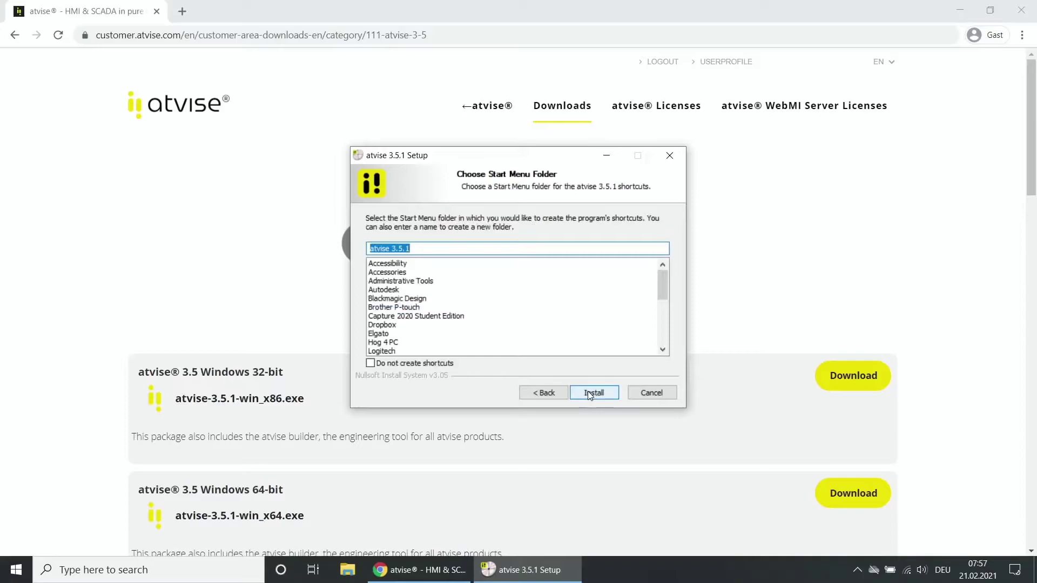
{"action": "left_click", "coordinate": [588, 391]}
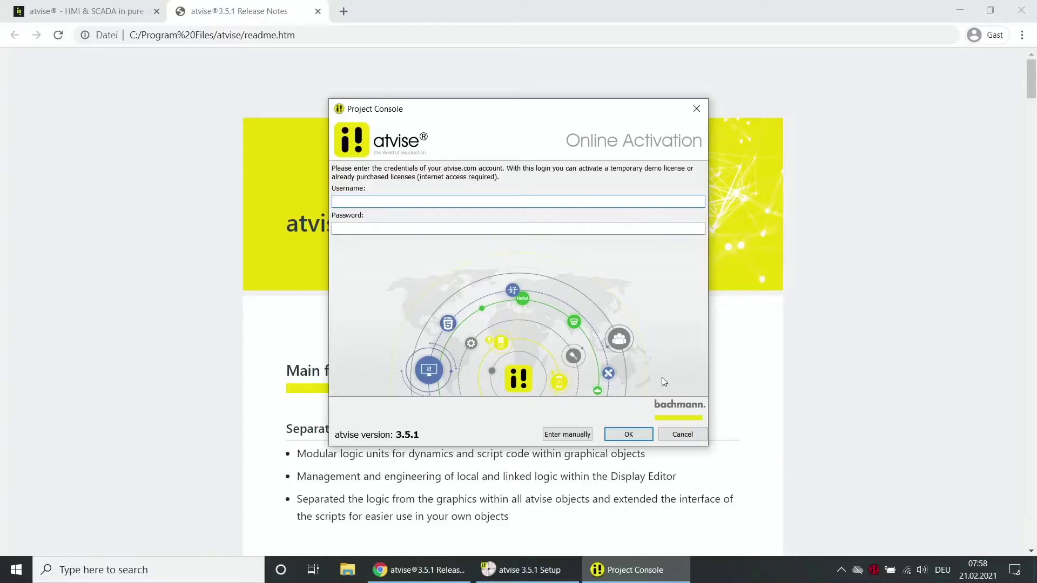
- Sign in to online activation with the atvise account username and password
{"action": "left_click", "coordinate": [537, 204]}
{"action": "type", "text": "username"}
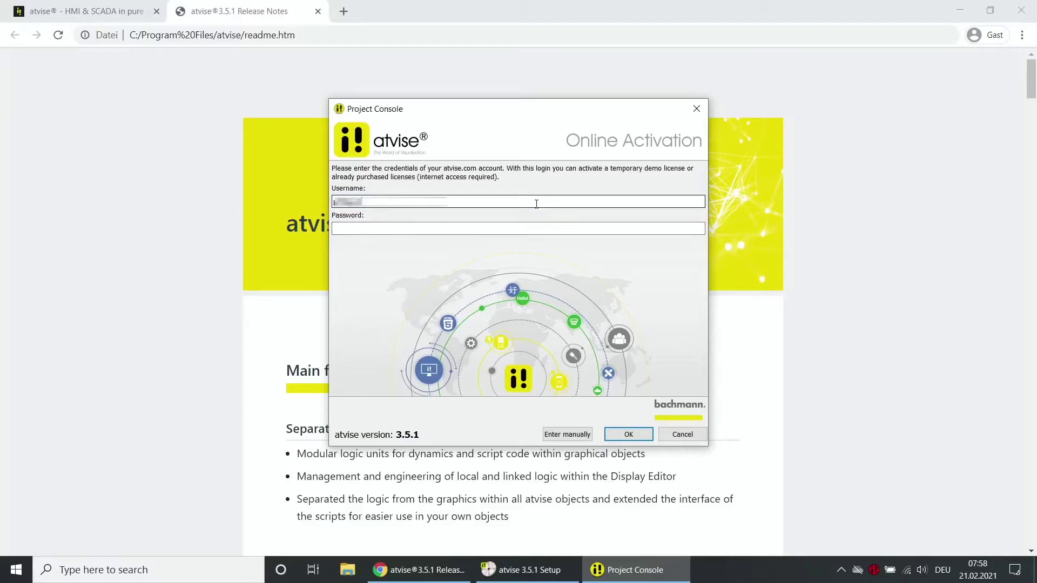
{"action": "left_click", "coordinate": [525, 231]}
{"action": "type", "text": "password"}
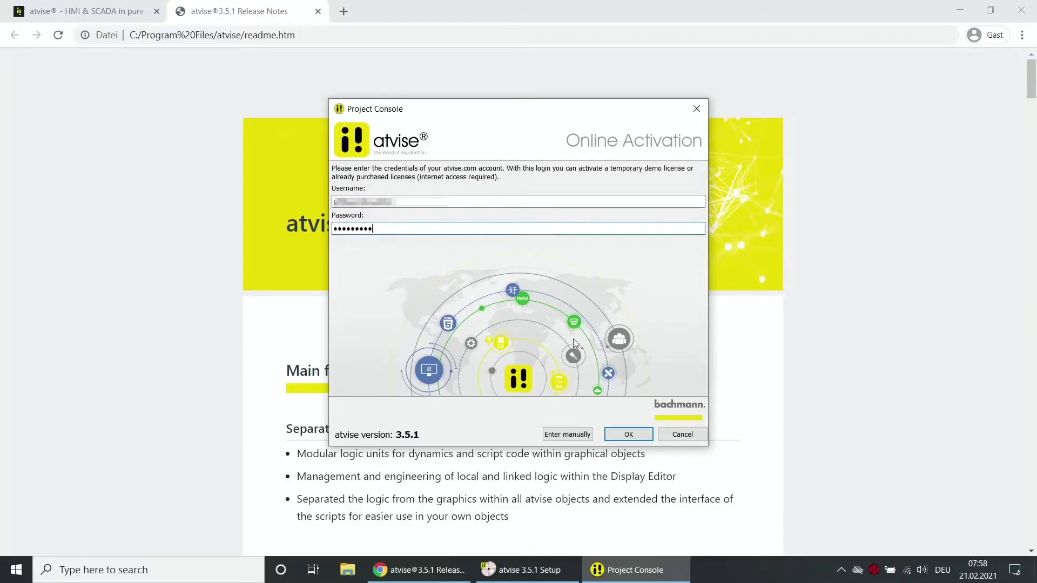
{"action": "left_click", "coordinate": [628, 438]}
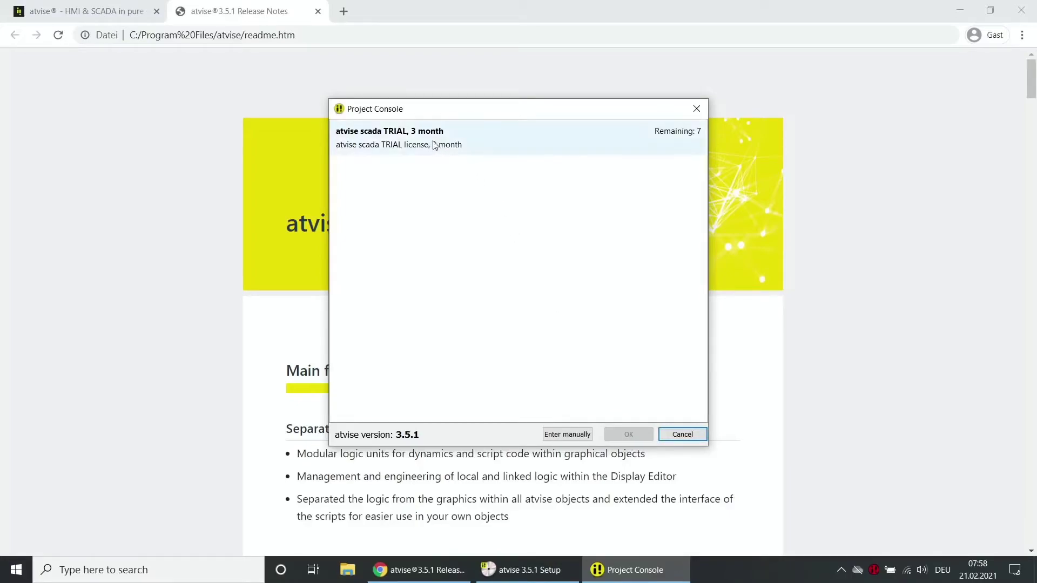
- Activate the atvise scada TRIAL, 3 month license with the description 'Demo EN'
{"action": "left_click", "coordinate": [692, 144]}
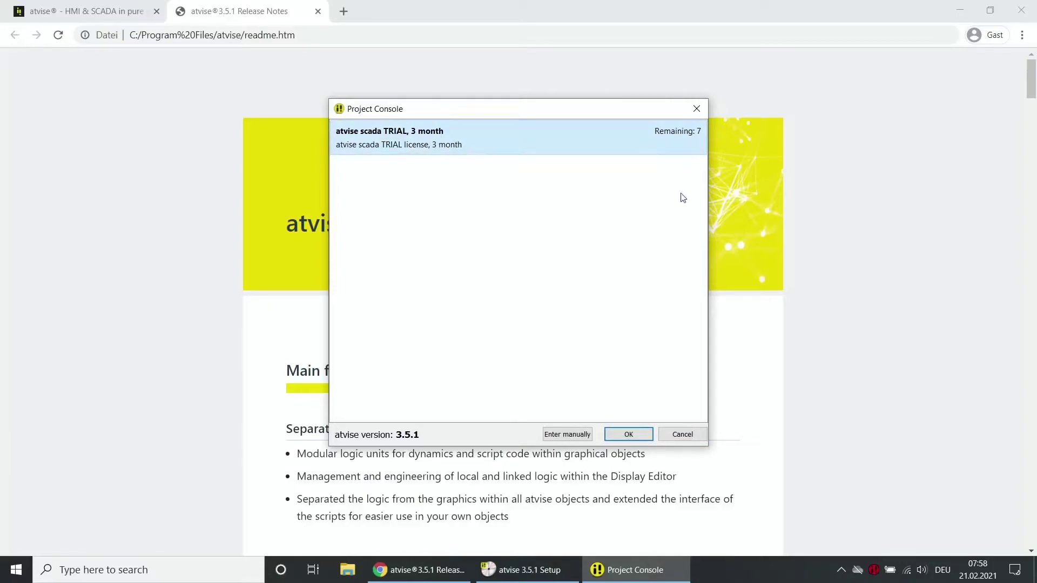
{"action": "left_click", "coordinate": [629, 434]}
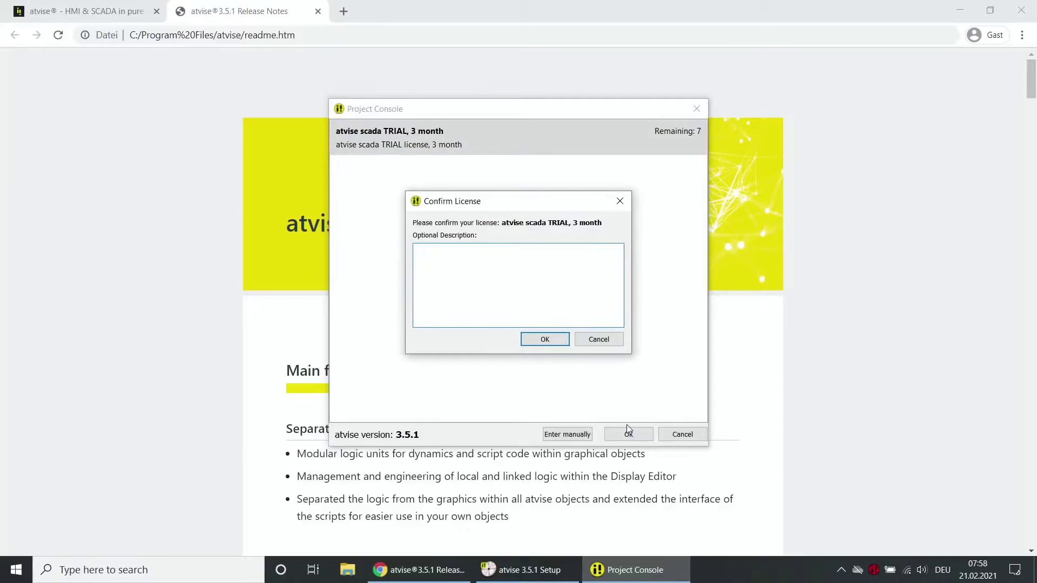
{"action": "type", "text": "Demo EN"}
{"action": "left_click", "coordinate": [546, 340]}
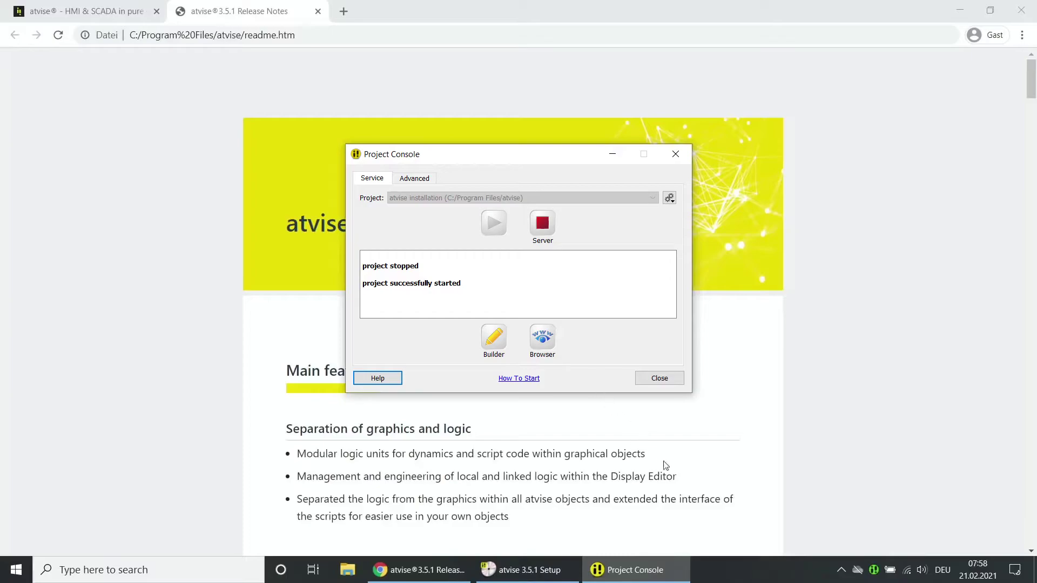
- Close the Project Console, release notes and setup windows, leaving only the browser
{"action": "mouse_move", "coordinate": [875, 571]}
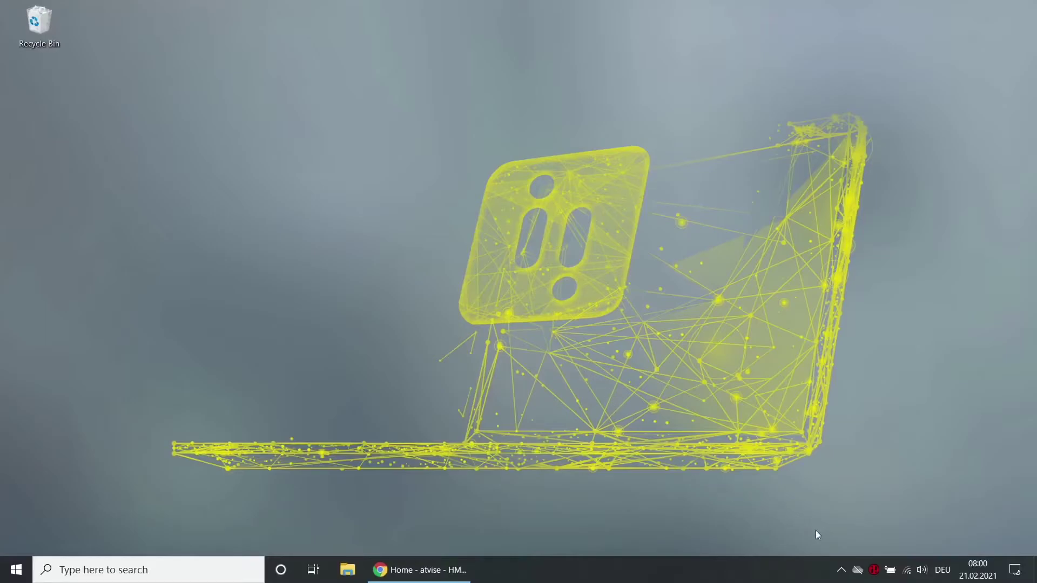
- Restart atvise monitor as administrator and choose Get License from its tray menu
{"action": "right_click", "coordinate": [877, 571]}
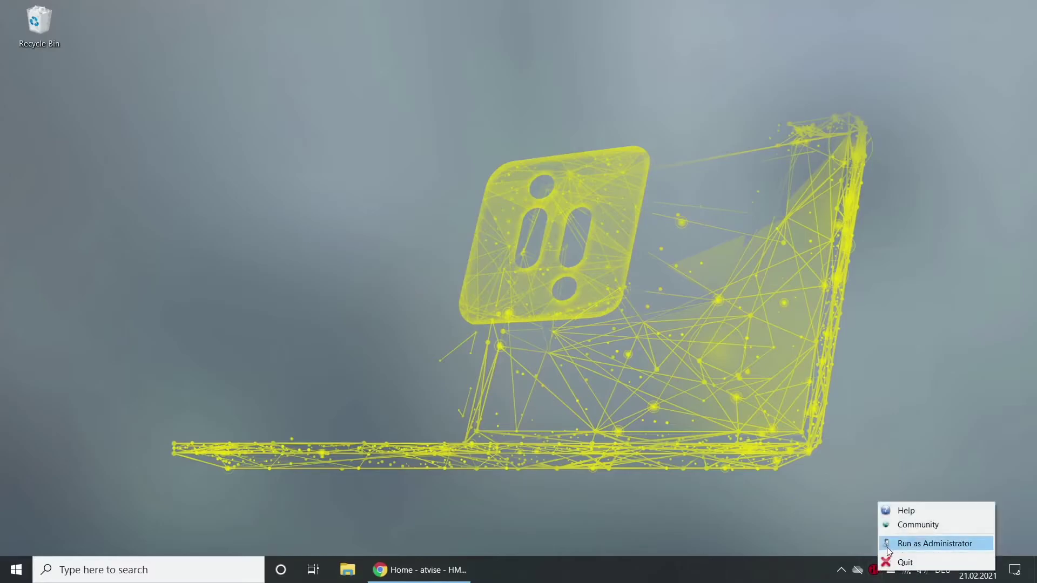
{"action": "left_click", "coordinate": [921, 543]}
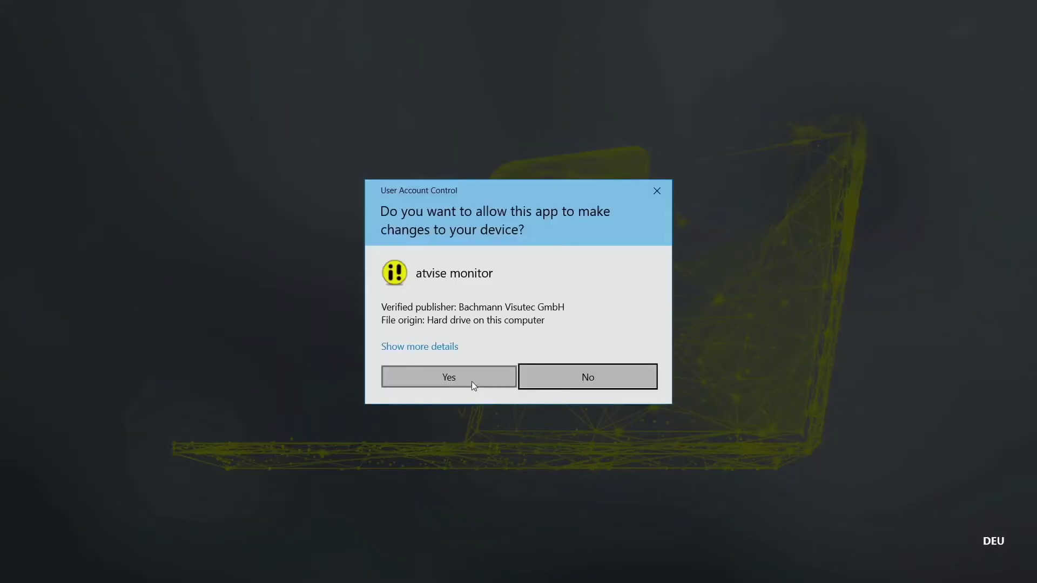
{"action": "left_click", "coordinate": [470, 380]}
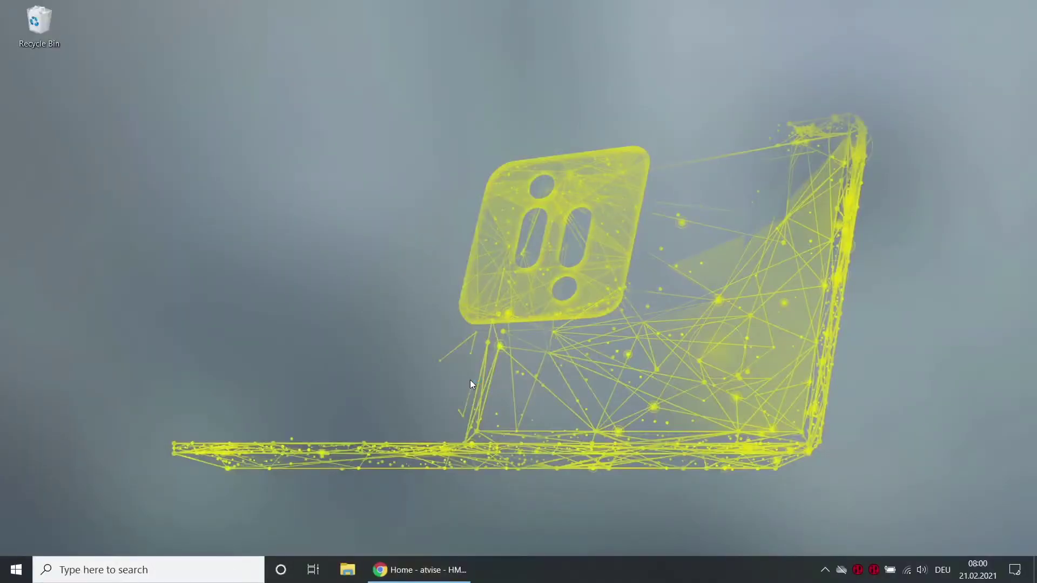
{"action": "right_click", "coordinate": [874, 572]}
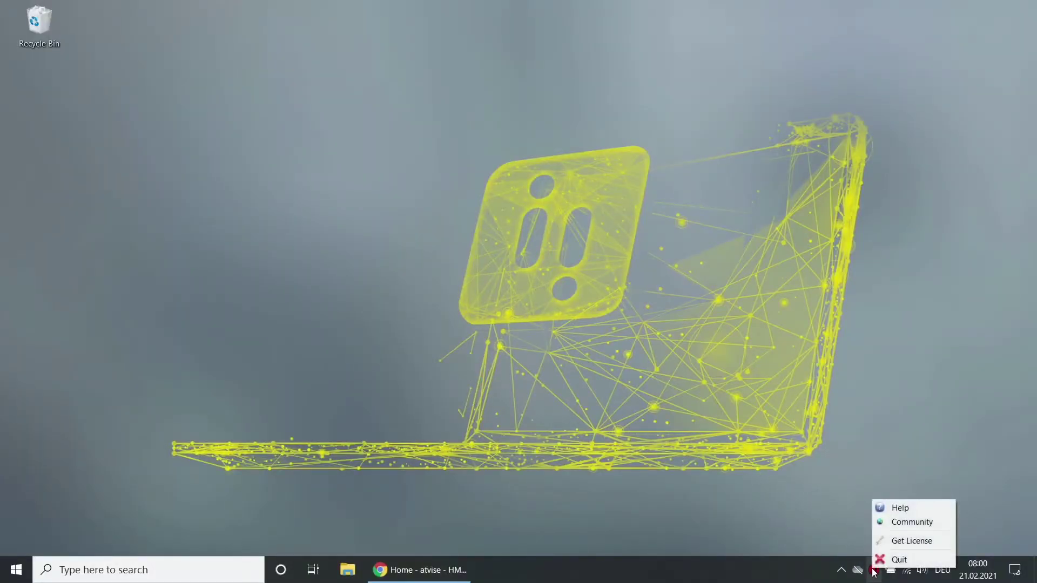
{"action": "left_click", "coordinate": [880, 543]}
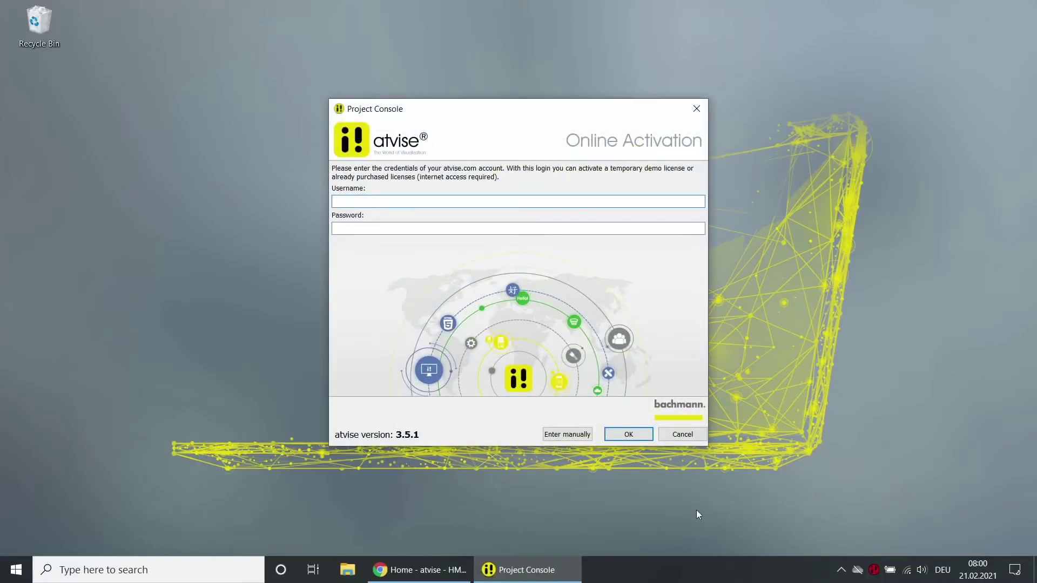
- Switch to manual license entry, copy the hardware code, and return to atvise.com
{"action": "left_click", "coordinate": [569, 435]}
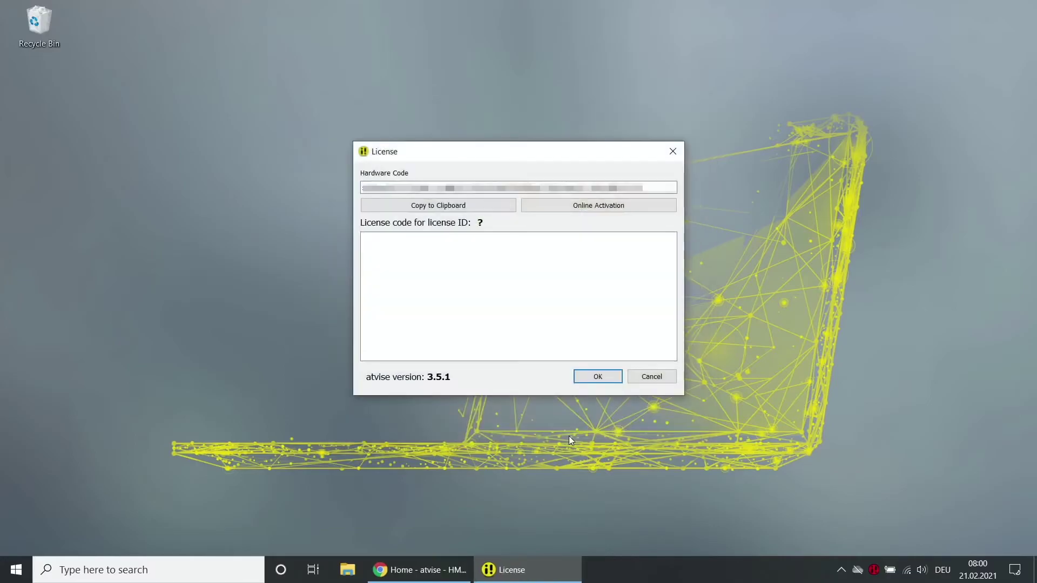
{"action": "left_click", "coordinate": [489, 211]}
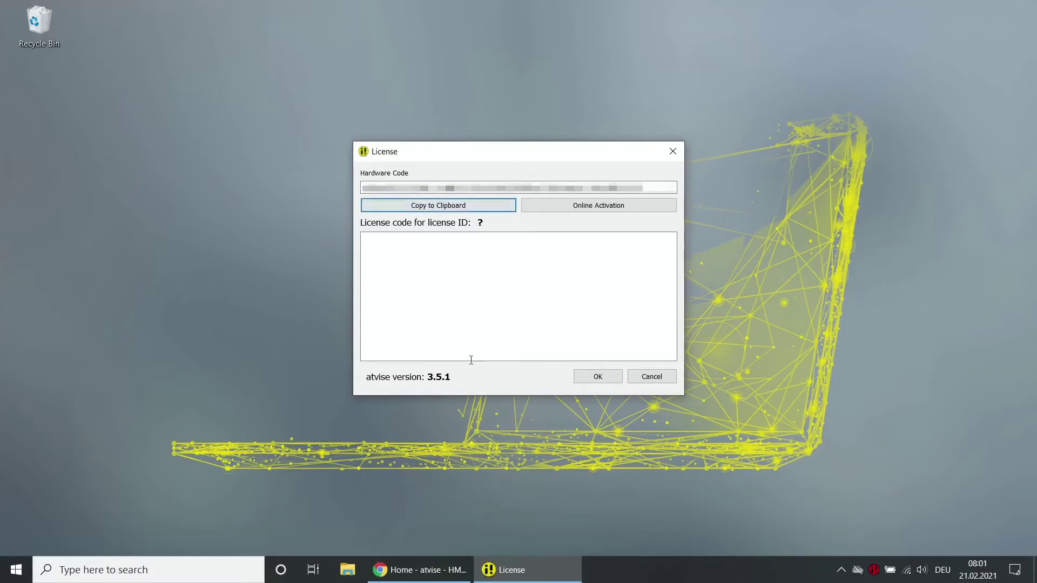
{"action": "left_click", "coordinate": [420, 570]}
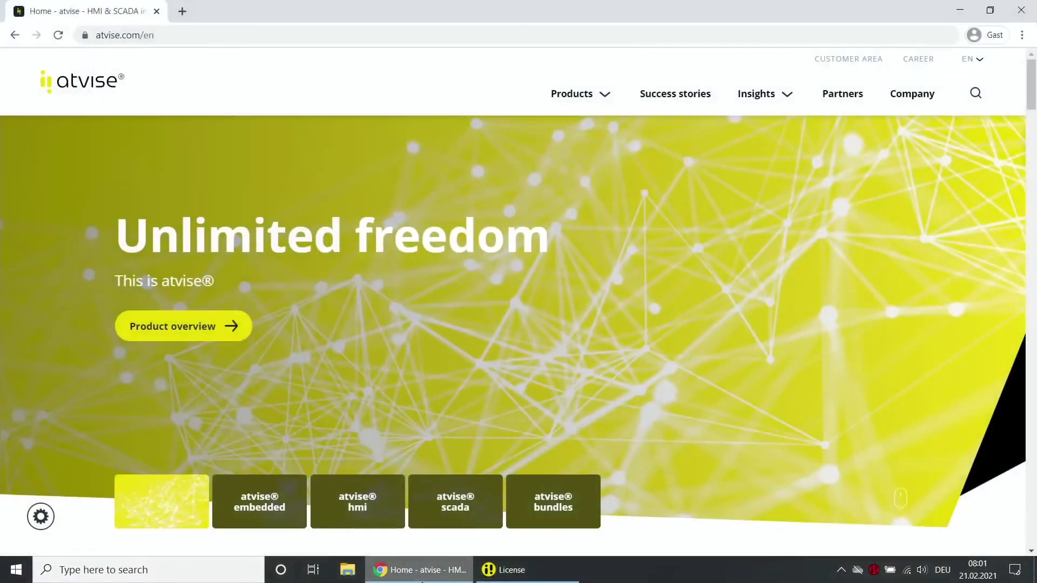
- Log back in to the atvise customer area with the account credentials
{"action": "left_click", "coordinate": [825, 63]}
{"action": "left_click", "coordinate": [742, 62]}
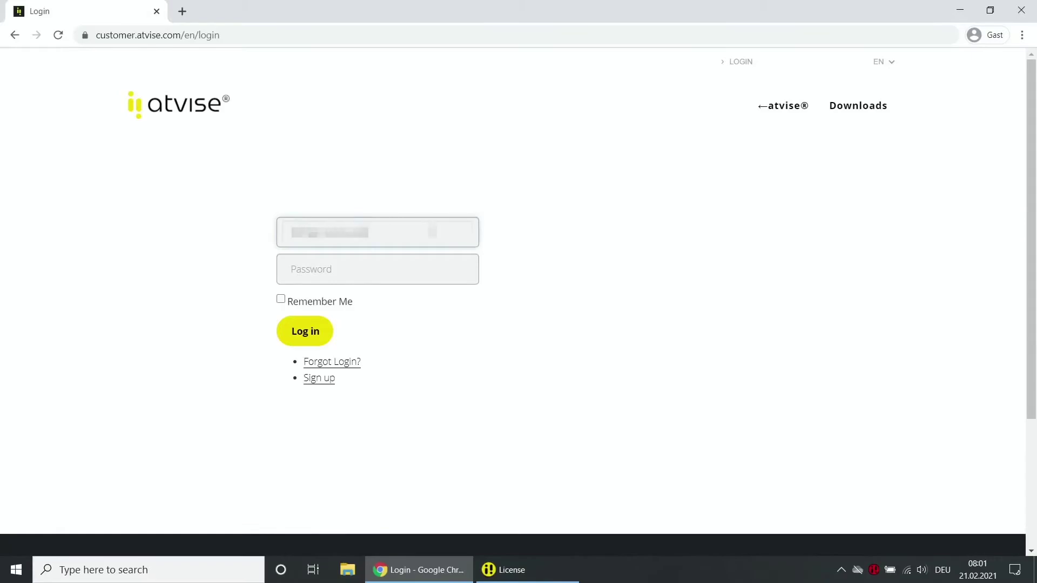
{"action": "key", "text": "Tab"}
{"action": "type", "text": "•••••"}
{"action": "left_click", "coordinate": [307, 331]}
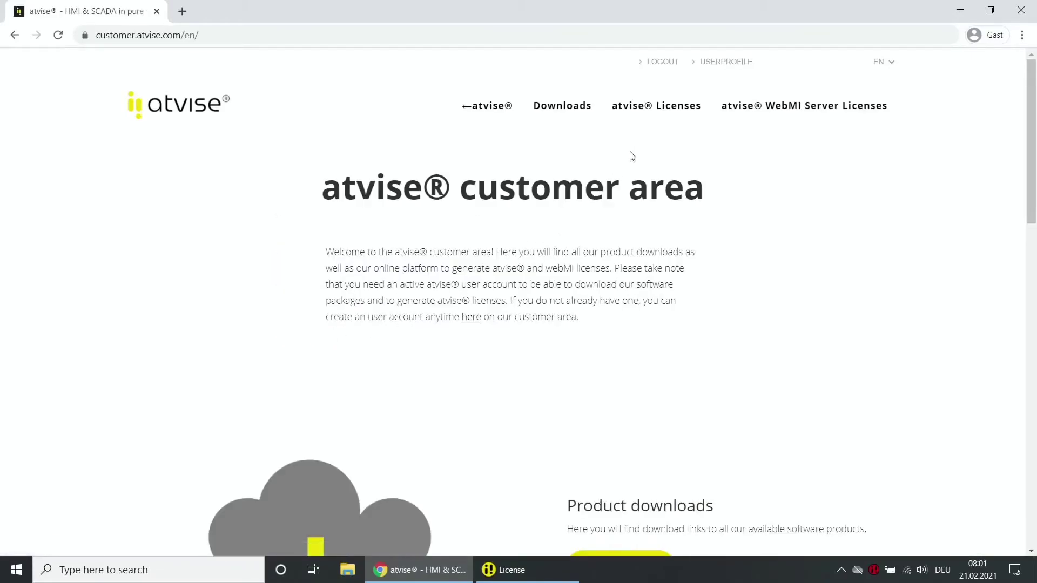
- Generate an atvise scada TRIAL, 3 month license for the pasted hardware code, described 'Demo 2 en'
{"action": "left_click", "coordinate": [656, 112]}
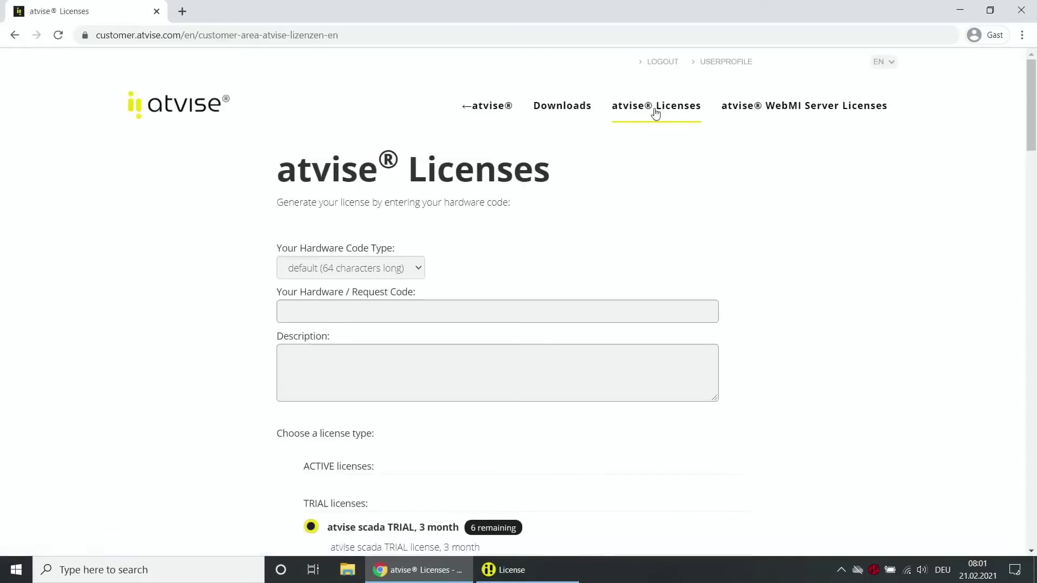
{"action": "right_click", "coordinate": [455, 310]}
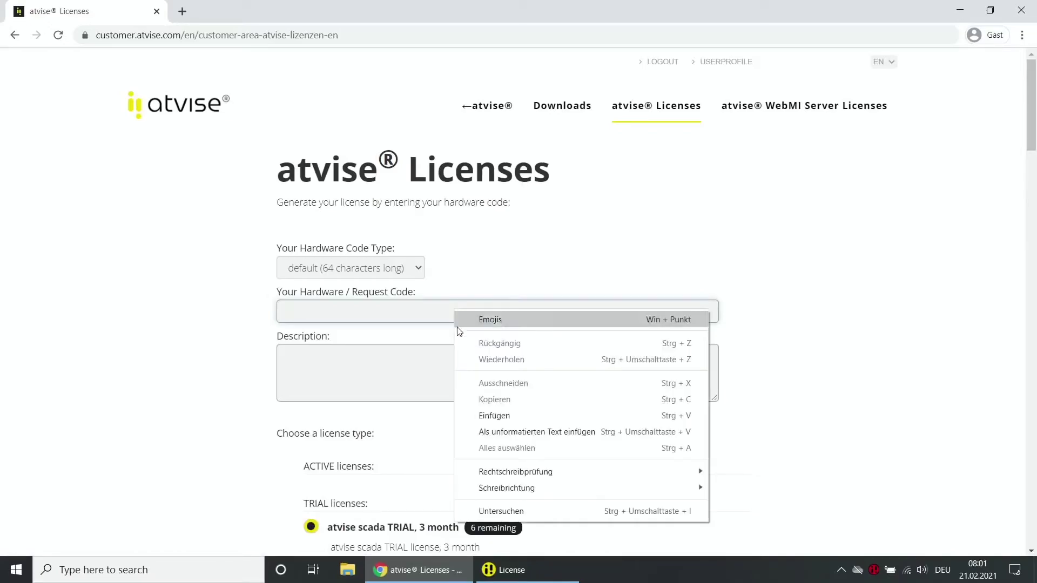
{"action": "left_click", "coordinate": [478, 416]}
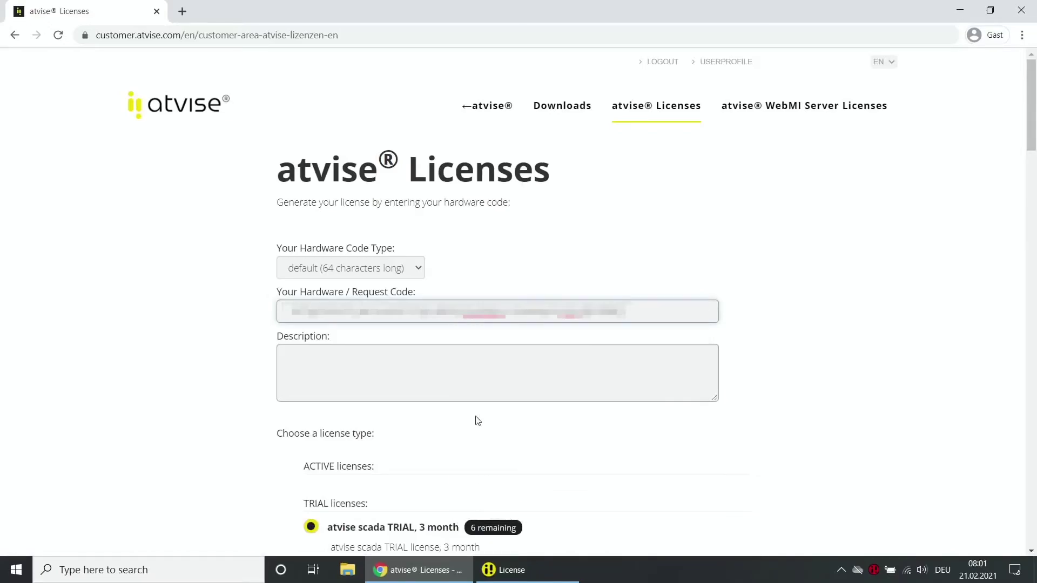
{"action": "left_click", "coordinate": [436, 360]}
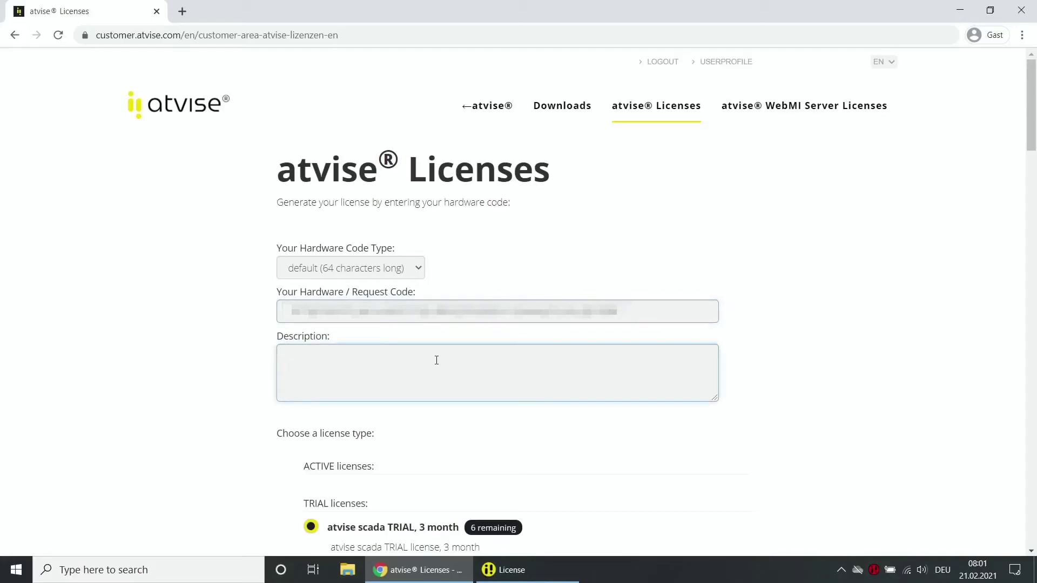
{"action": "type", "text": "Demo 2 en"}
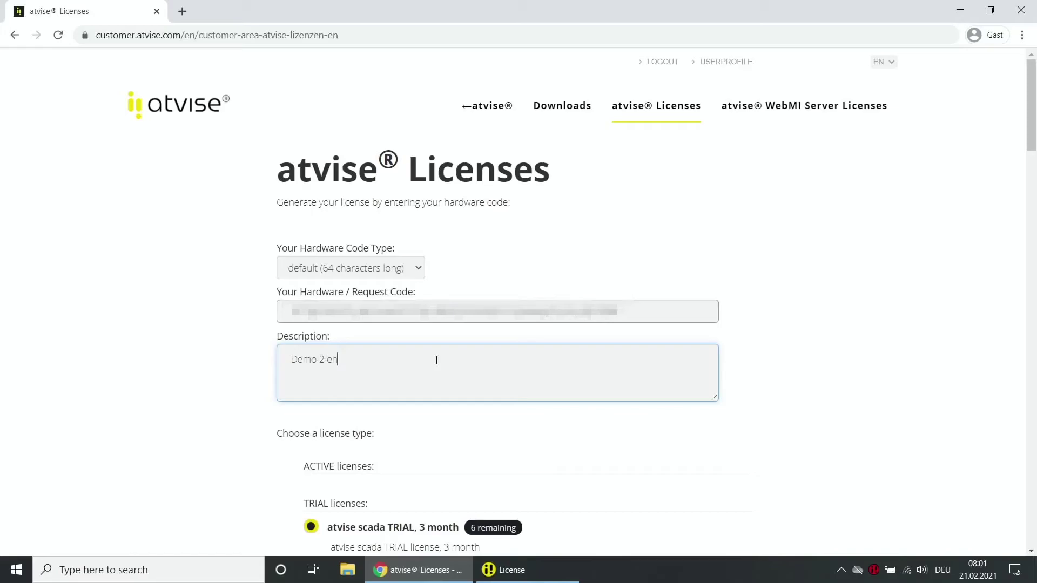
{"action": "scroll", "coordinate": [436, 360], "scroll_direction": "down", "scroll_amount": 5}
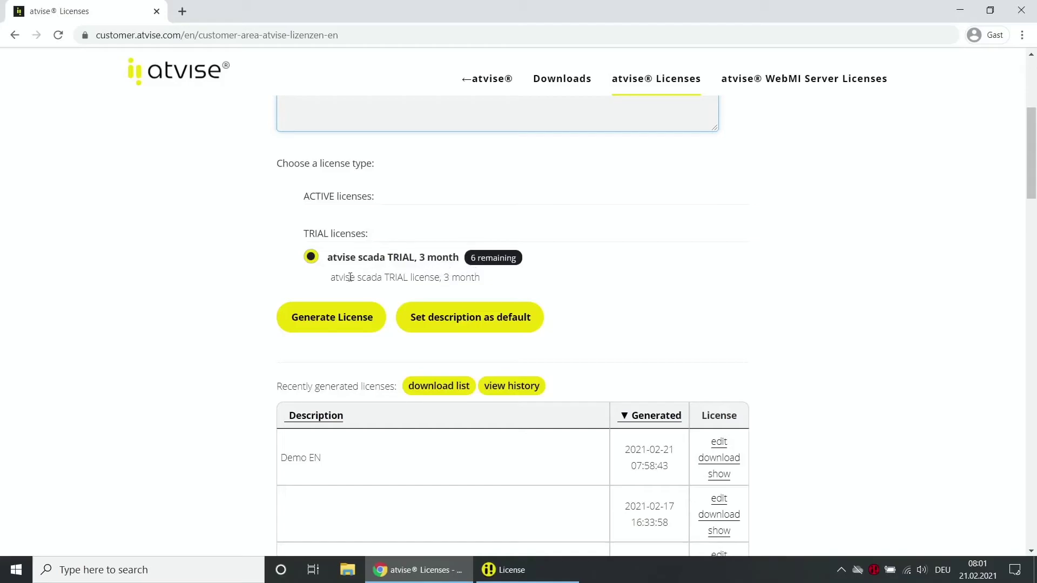
{"action": "left_click", "coordinate": [338, 324]}
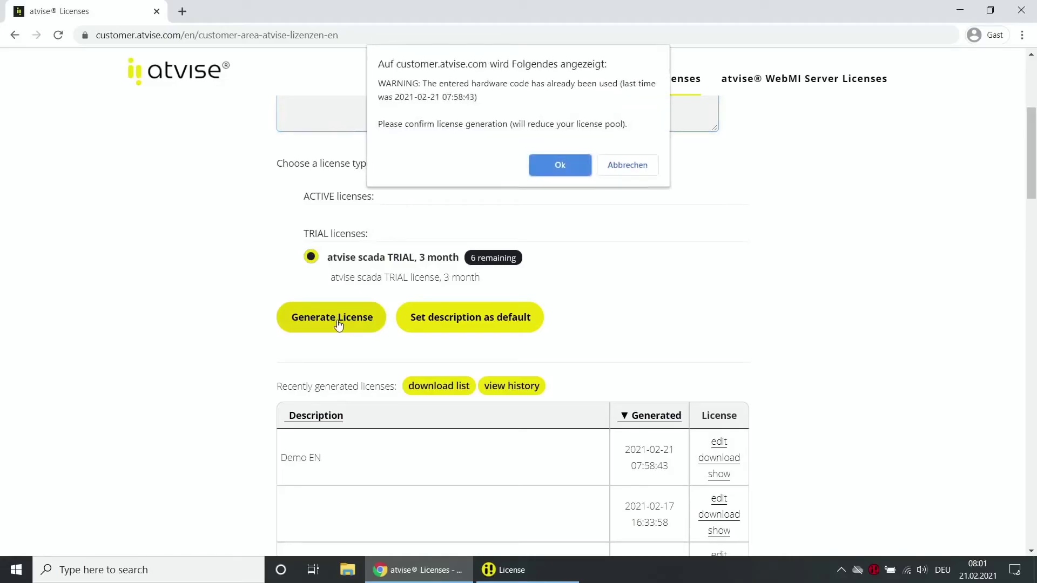
{"action": "left_click", "coordinate": [552, 178]}
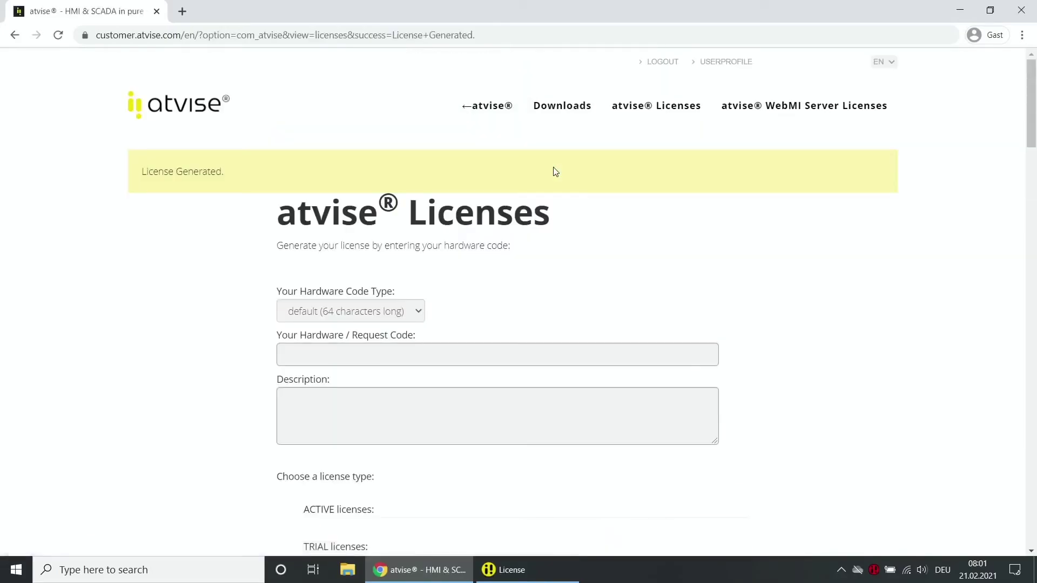
- Reveal and select the license text of the new 'Demo 2 en' license
{"action": "scroll", "coordinate": [554, 170], "scroll_direction": "down", "scroll_amount": 3}
{"action": "scroll", "coordinate": [556, 172], "scroll_direction": "down", "scroll_amount": 2}
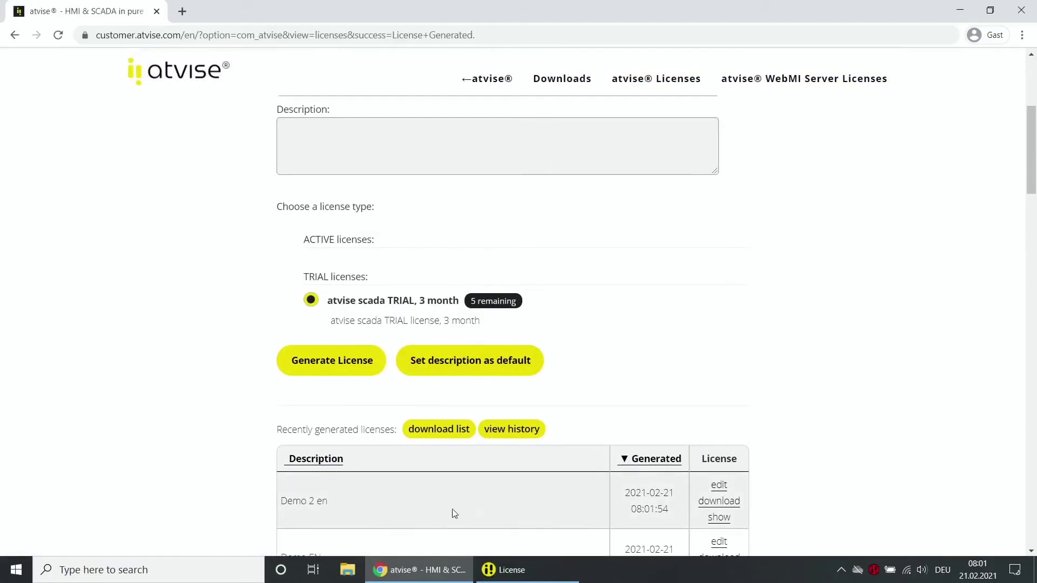
{"action": "left_click", "coordinate": [725, 527]}
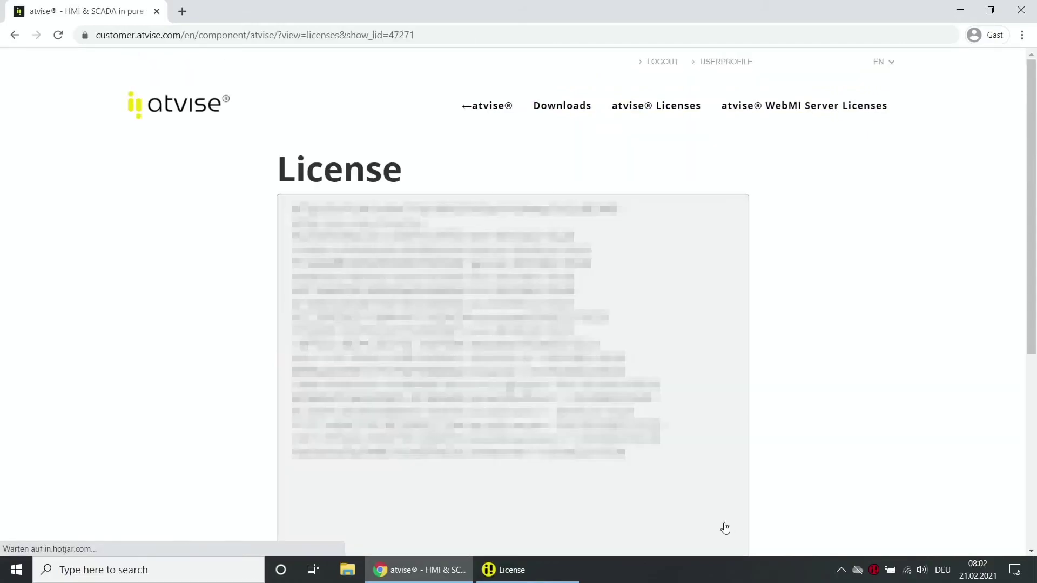
{"action": "left_click_drag", "start_coordinate": [673, 489], "coordinate": [290, 198]}
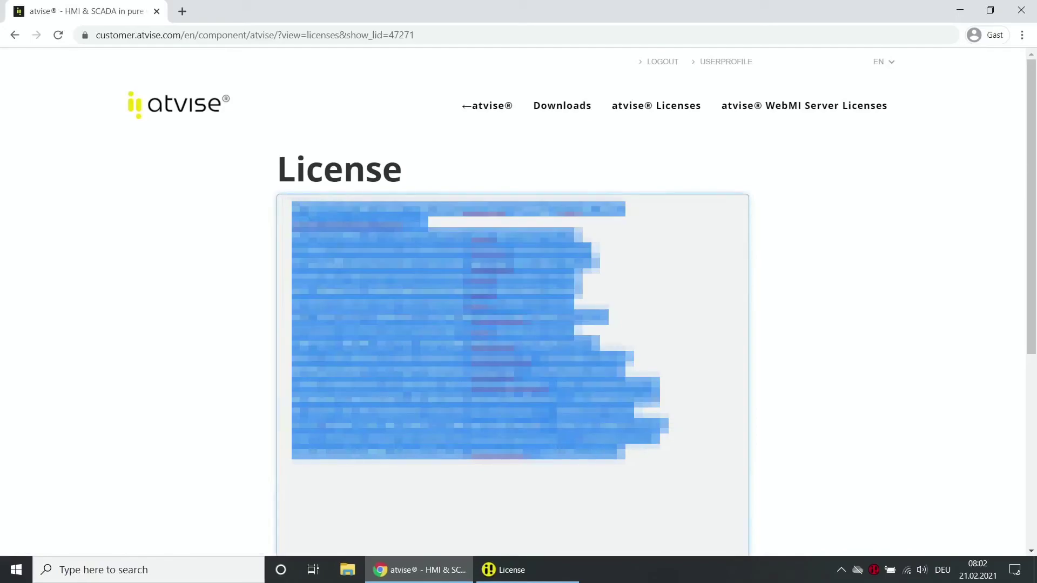
- Paste the license code into the atvise License dialog and confirm with OK
{"action": "left_click", "coordinate": [538, 572]}
{"action": "left_click", "coordinate": [487, 270]}
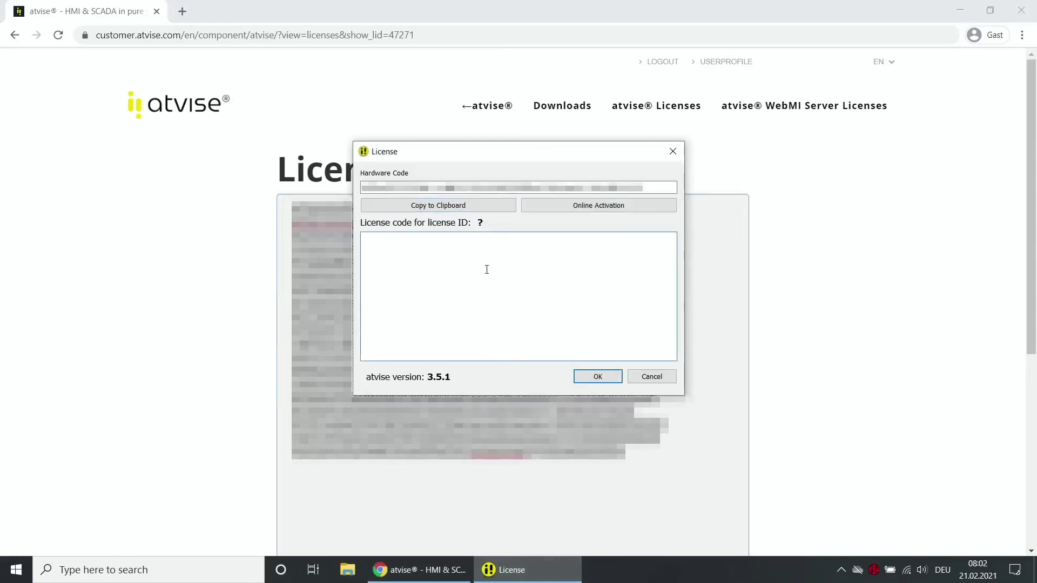
{"action": "key", "text": "ctrl+v"}
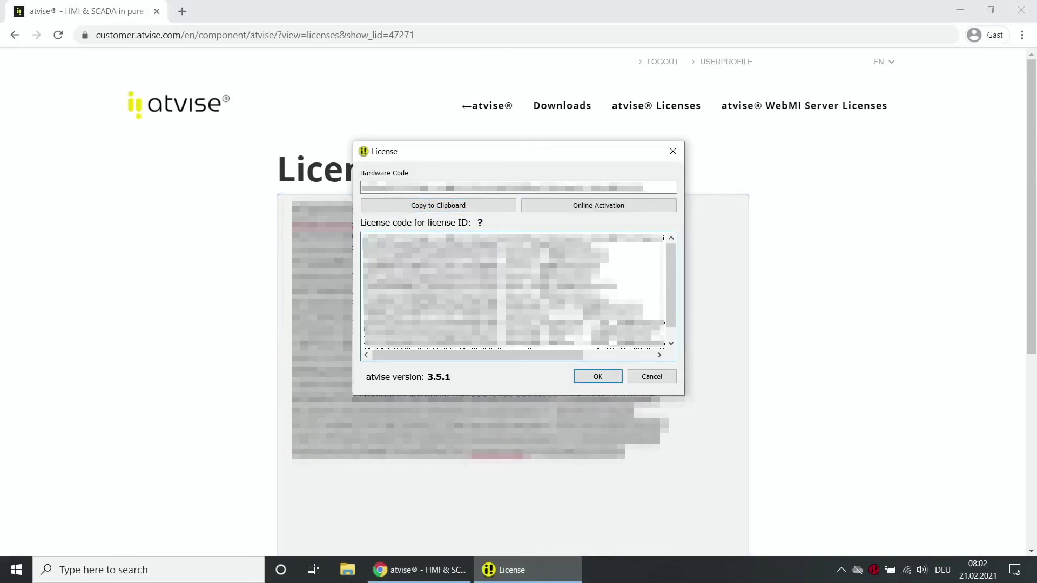
{"action": "left_click", "coordinate": [579, 379]}
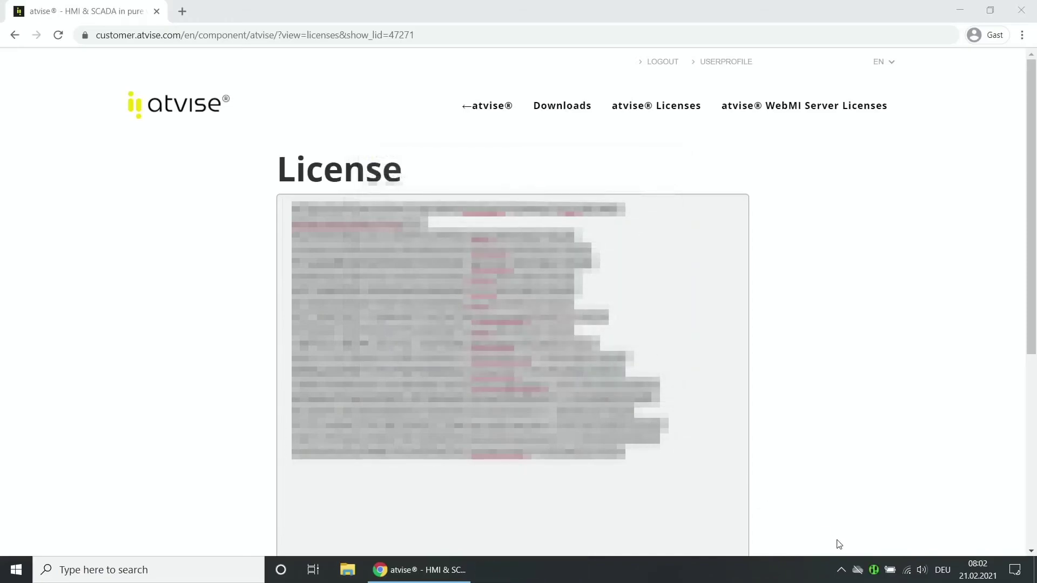
{"action": "mouse_move", "coordinate": [875, 570]}
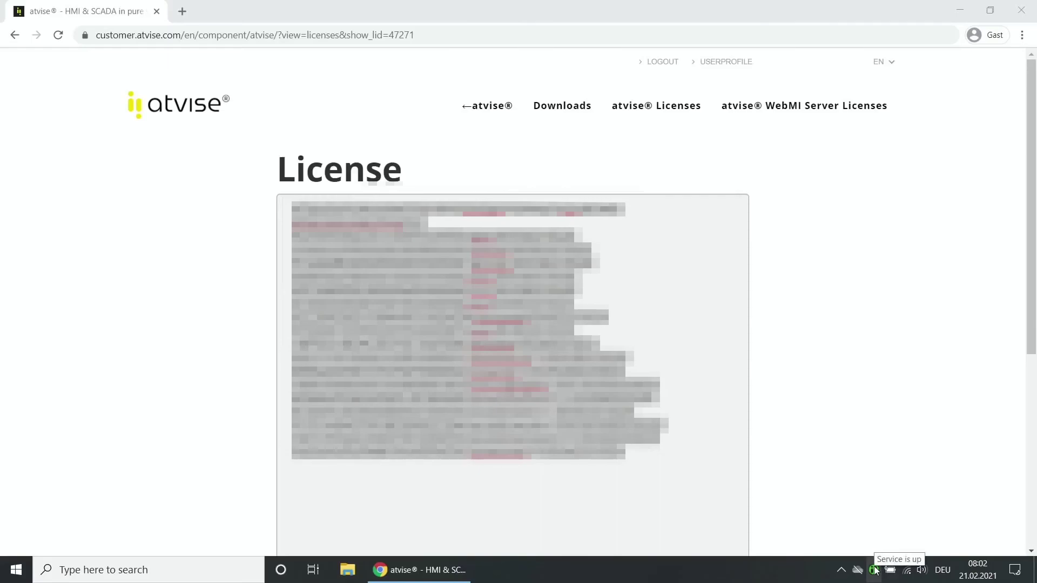